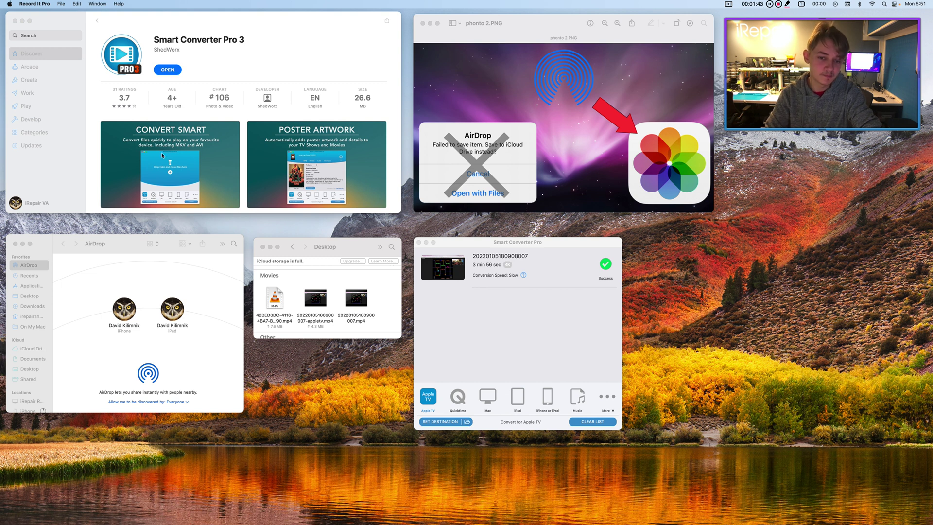
Bring the converter forward and return the original video to its place without adding it.
click(462, 246)
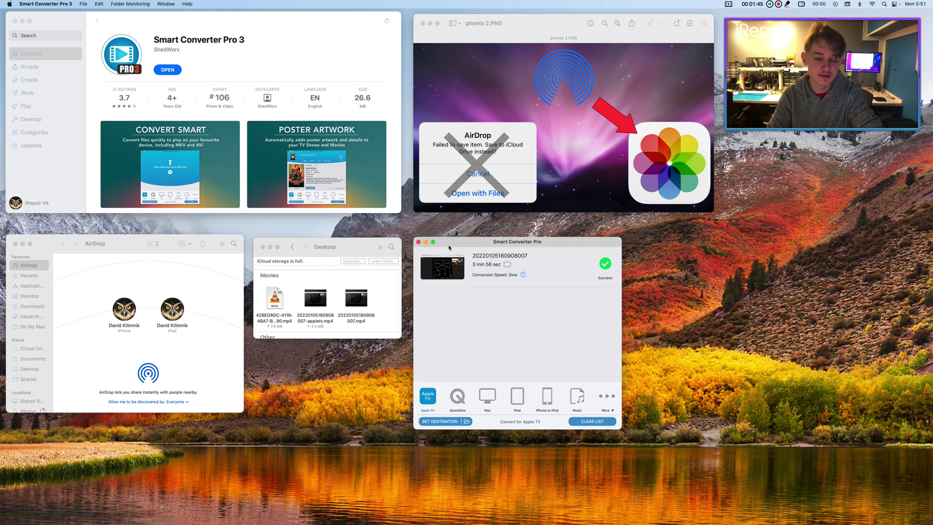
drag(347, 299, 412, 289)
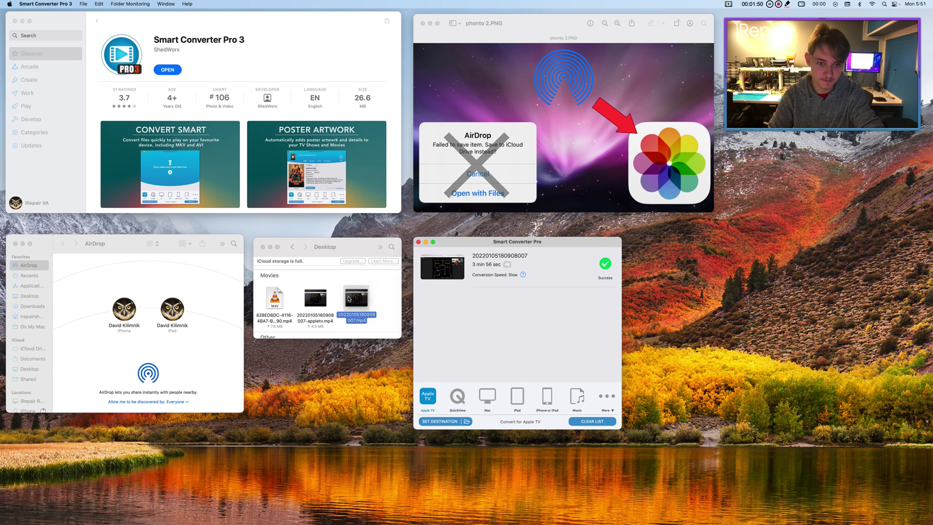
drag(412, 289, 343, 291)
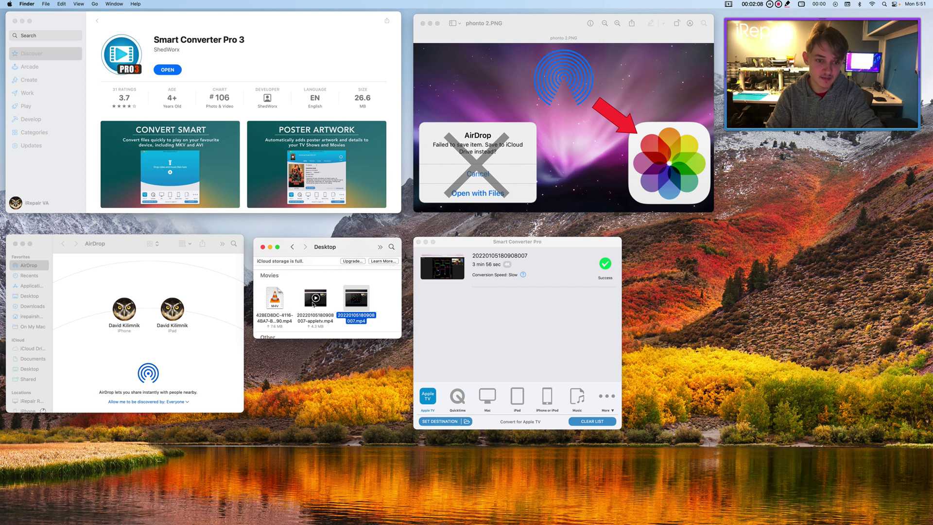
Preview the converted -appletv.mp4, close it, and drag it onto the iPhone via AirDrop.
double_click(316, 301)
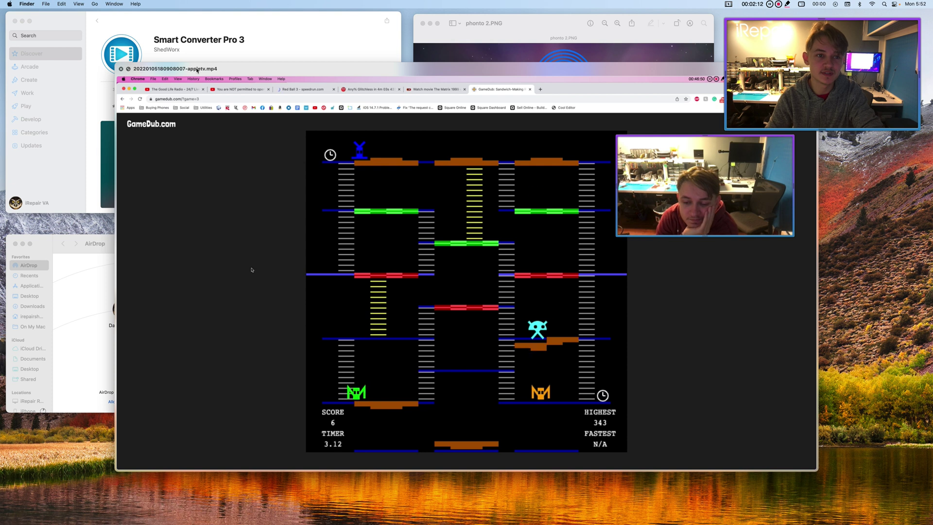
key(super+w)
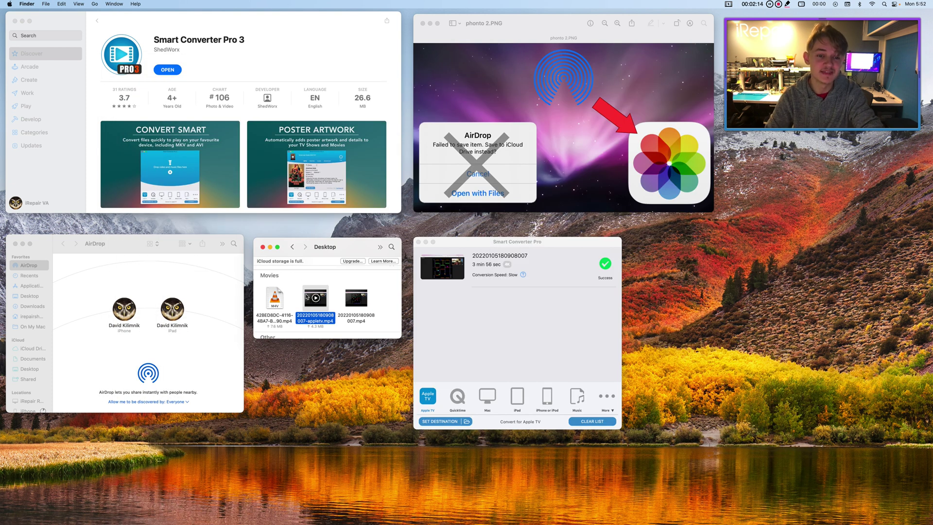
mouse_move(315, 300)
mouse_down()
mouse_move(123, 302)
mouse_move(307, 298)
mouse_up()
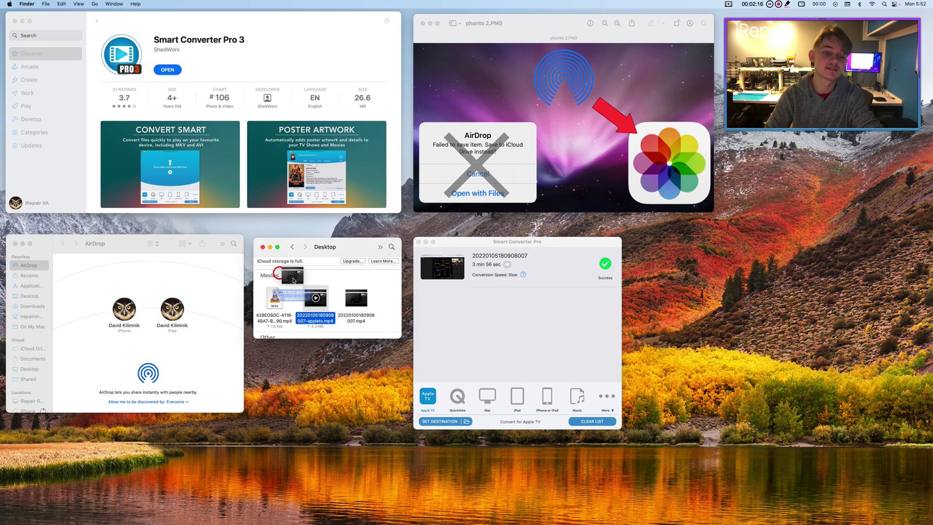